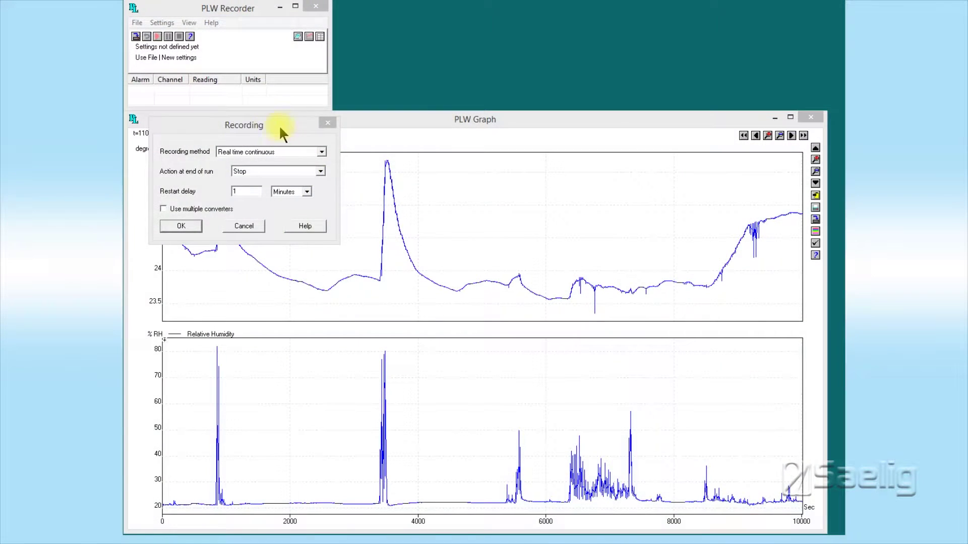
pyautogui.click(328, 122)
pyautogui.click(137, 22)
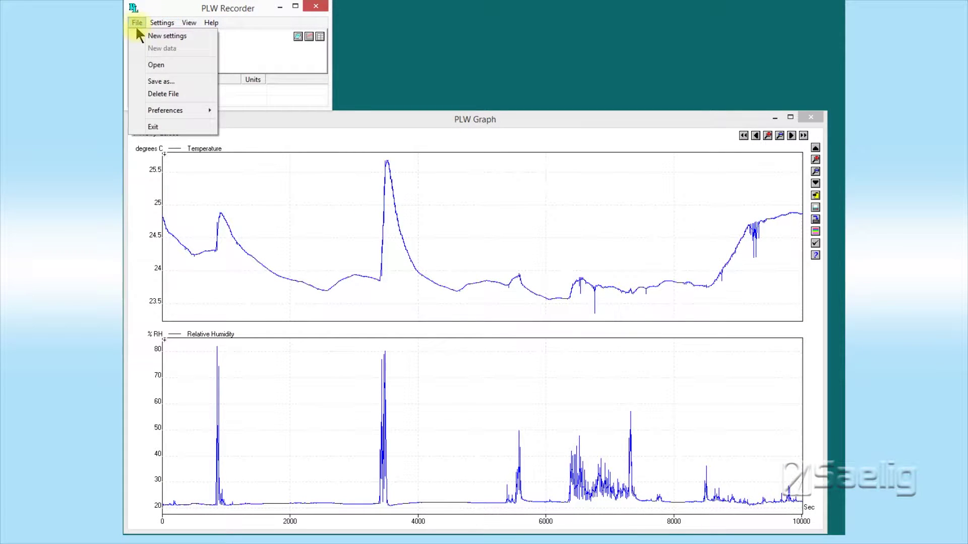
pyautogui.click(137, 37)
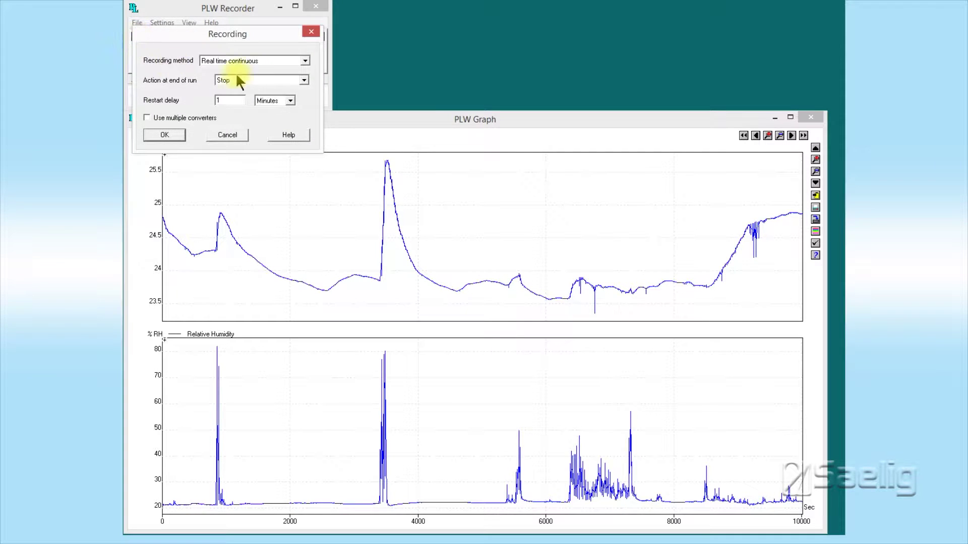
pyautogui.moveTo(253, 31); pyautogui.dragTo(256, 137)
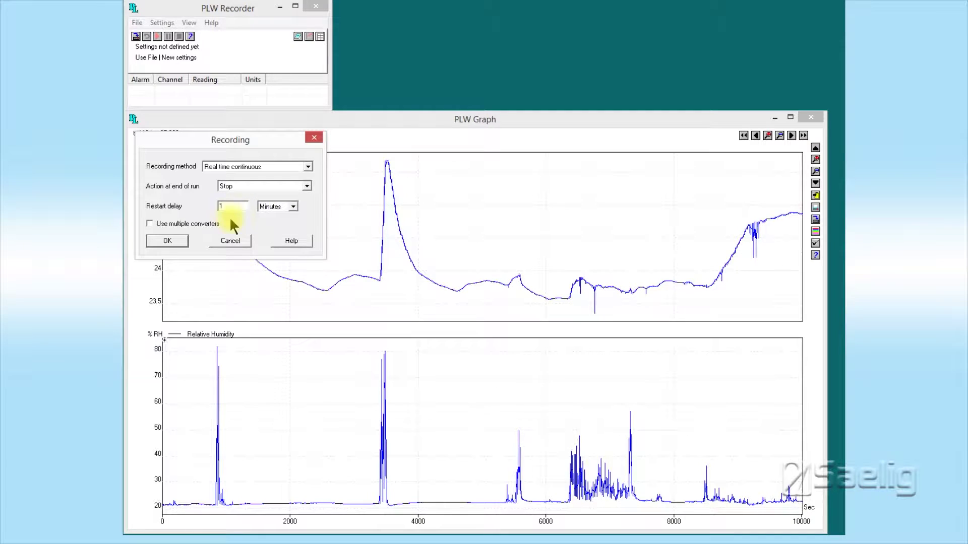
# - Accept real-time continuous recording and set sampling to stop after 50000 samples
pyautogui.click(163, 242)
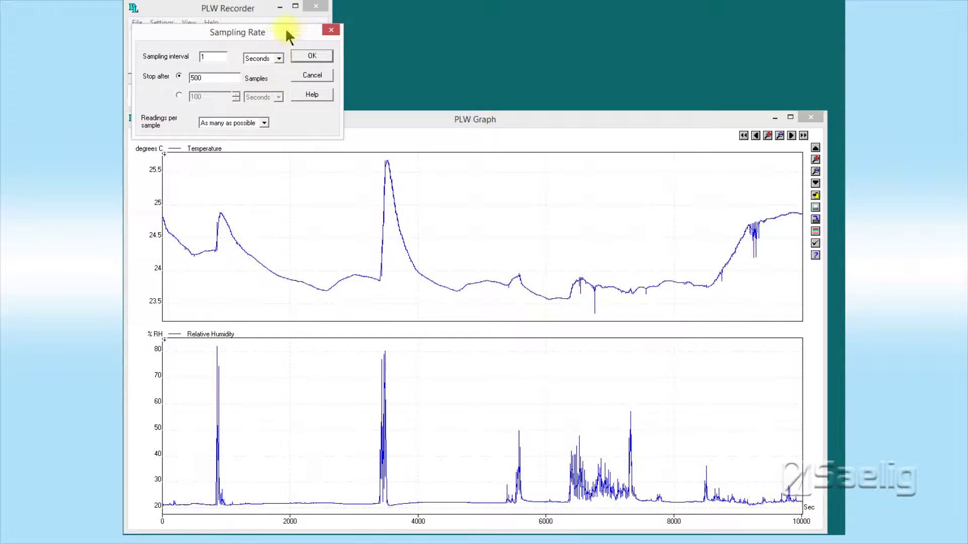
pyautogui.moveTo(274, 29); pyautogui.dragTo(284, 126)
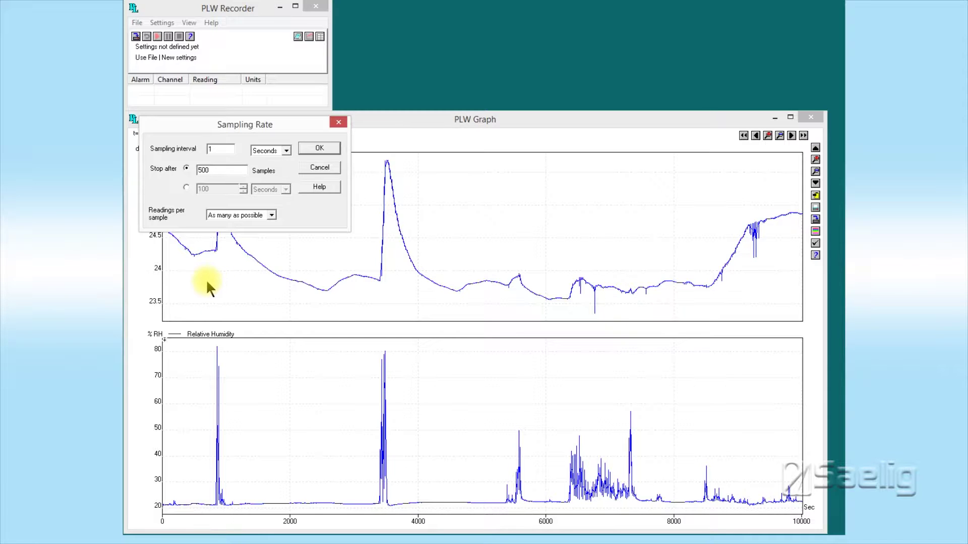
pyautogui.doubleClick(212, 171)
pyautogui.write('50000')
# - Accept the sampling rate, confirm TC-08 (USB) as converter, and set mains frequency to 60Hz
pyautogui.click(318, 147)
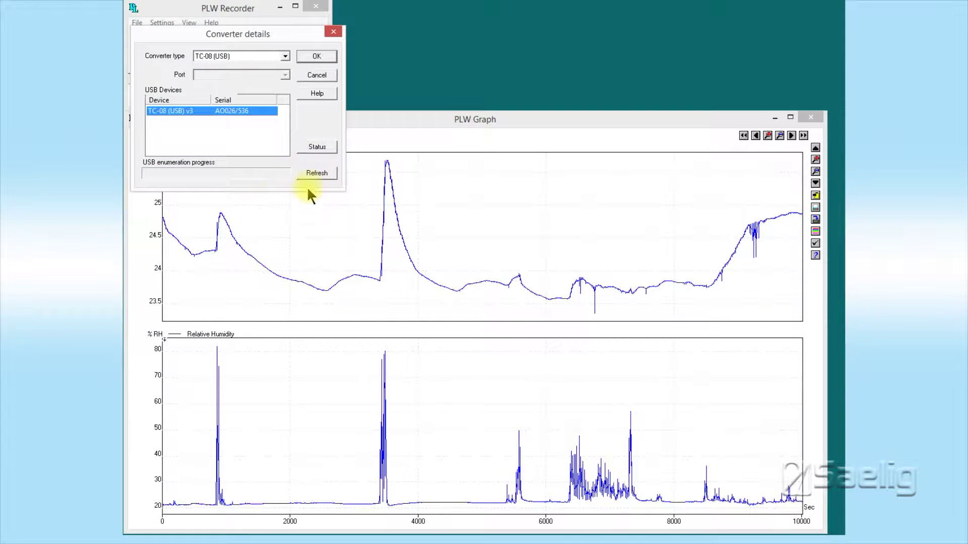
pyautogui.click(312, 57)
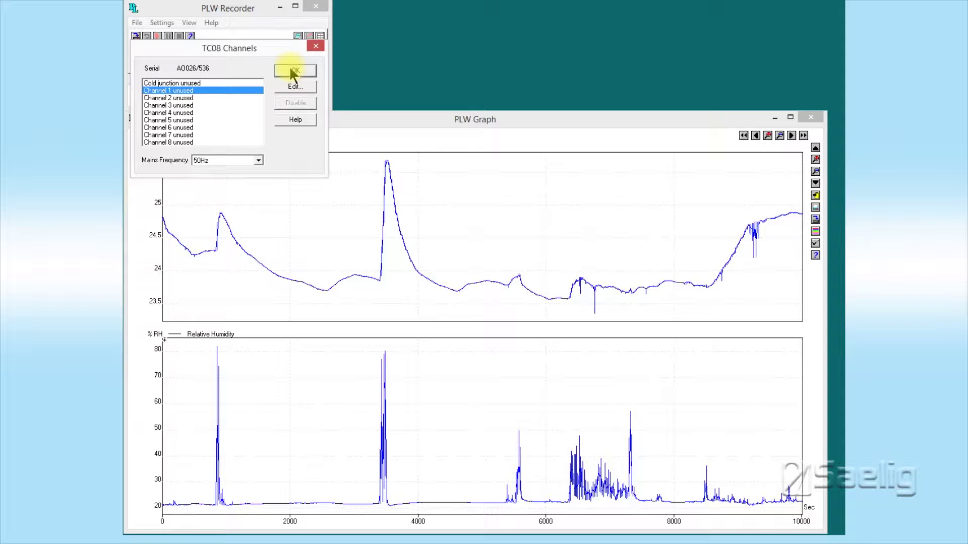
pyautogui.click(258, 160)
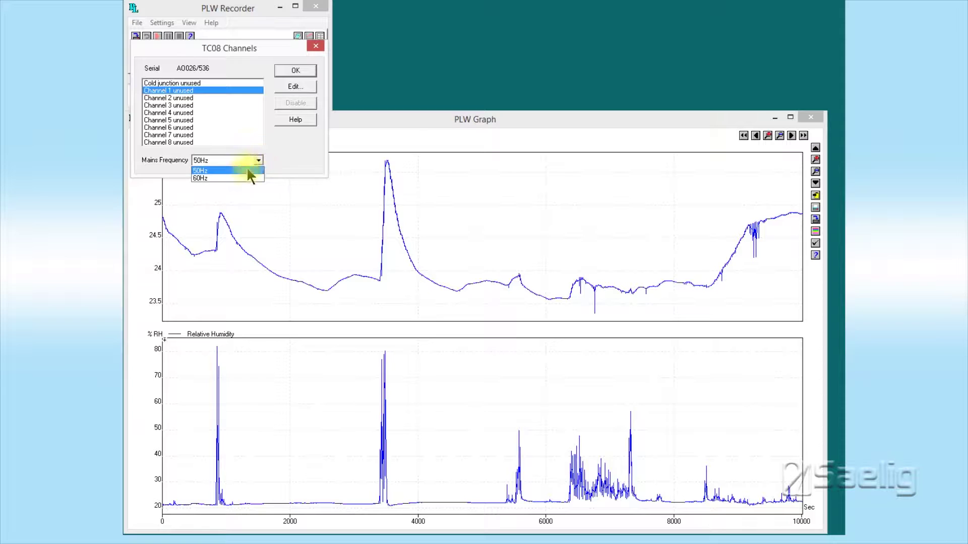
pyautogui.click(205, 179)
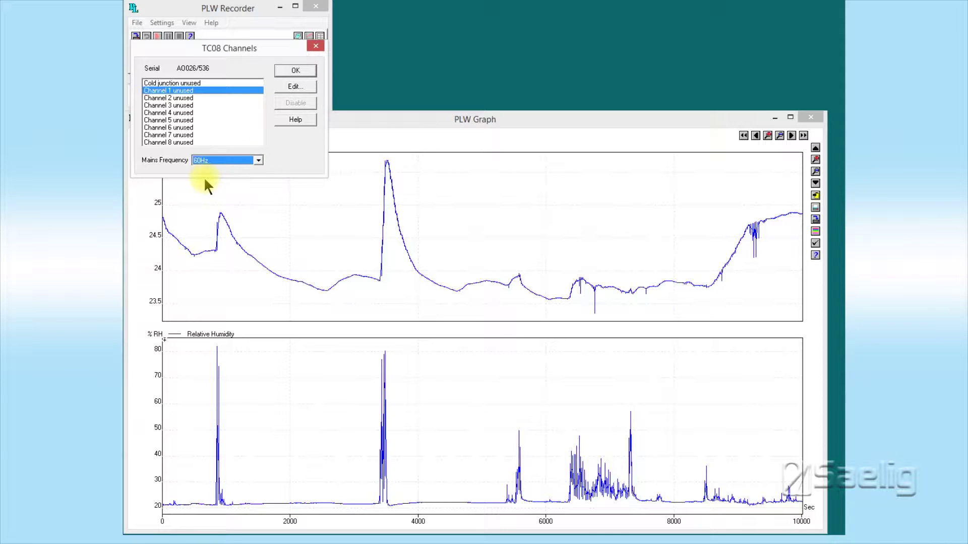
# - Rename Channel 1 to 'Temperature' and set its input type to mV
pyautogui.click(292, 87)
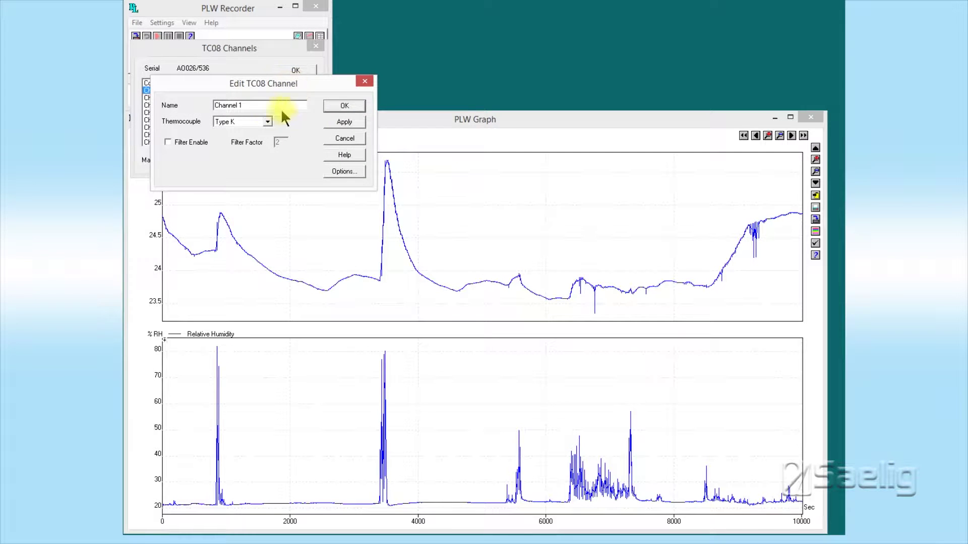
pyautogui.moveTo(249, 105); pyautogui.dragTo(208, 107)
pyautogui.write('Temperature')
pyautogui.press('Tab')
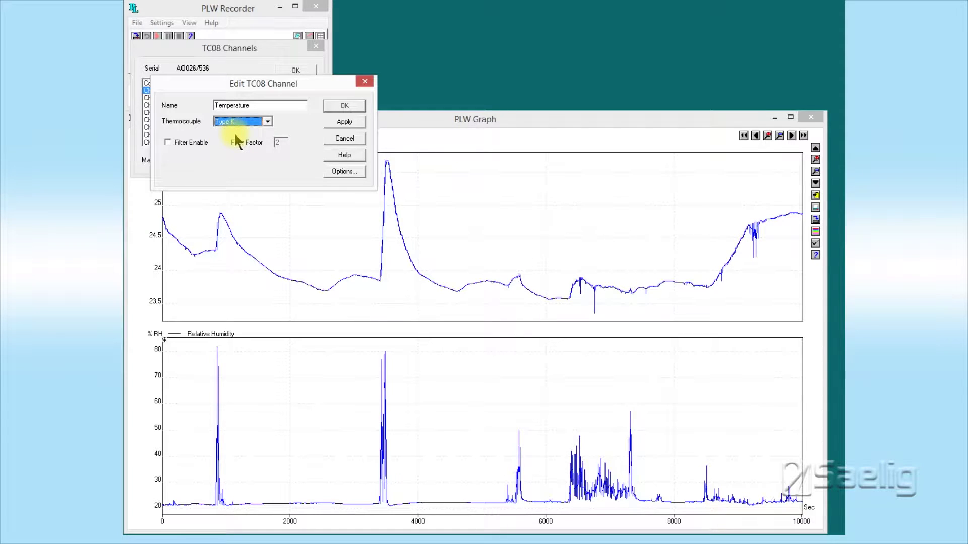
pyautogui.click(267, 121)
pyautogui.click(223, 183)
pyautogui.click(342, 172)
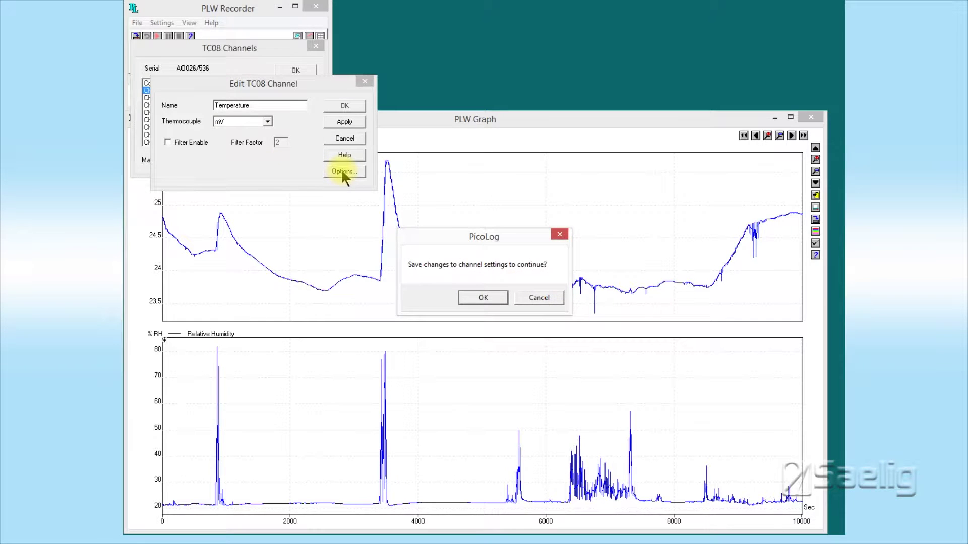
# - Save the channel changes, enable parameter formatting, and set units to 'degrees C'
pyautogui.click(483, 299)
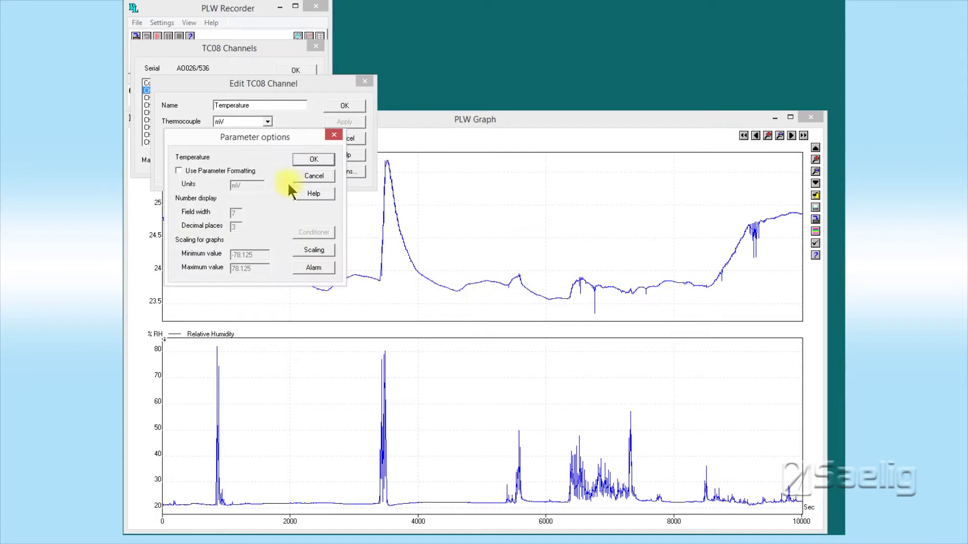
pyautogui.moveTo(298, 138); pyautogui.dragTo(266, 207)
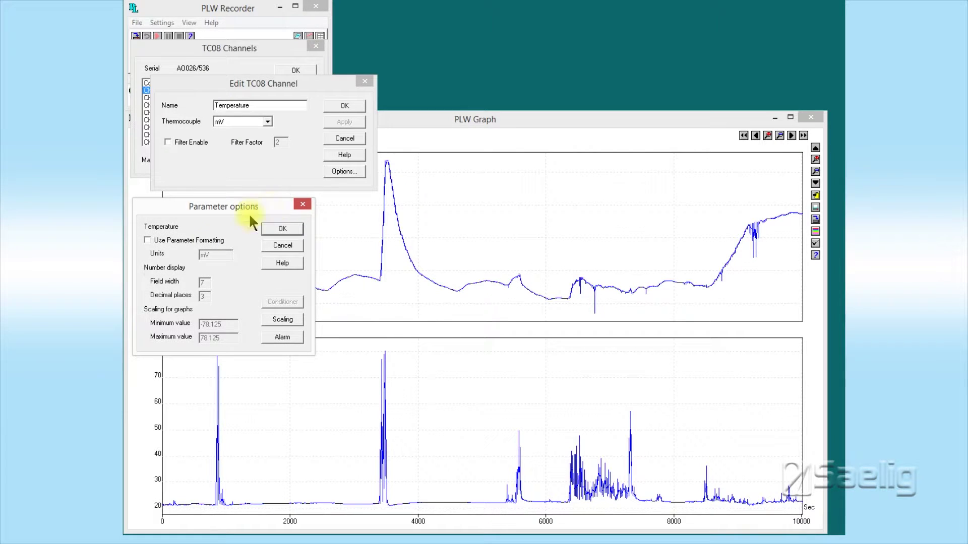
pyautogui.click(147, 240)
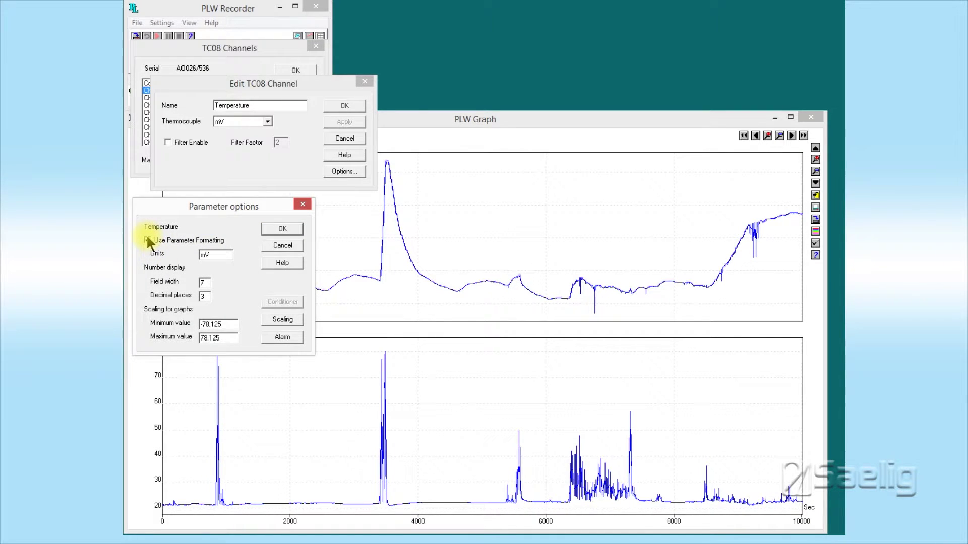
pyautogui.doubleClick(205, 256)
pyautogui.write('degrees C')
pyautogui.hotkey('shift', 'Tab')
# - Set the Temperature graph range from -10.00 to 80.00
pyautogui.doubleClick(227, 324)
pyautogui.write('-10.00')
pyautogui.press('Tab')
pyautogui.write('80.00')
# - Apply equation scaling (X-10)/0.5 to the Temperature channel
pyautogui.click(275, 316)
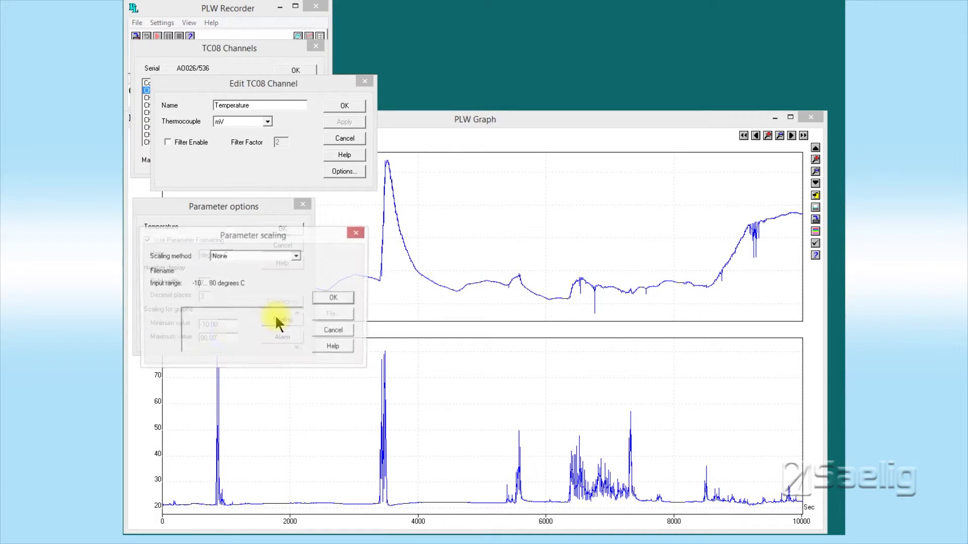
pyautogui.moveTo(292, 235); pyautogui.dragTo(291, 362)
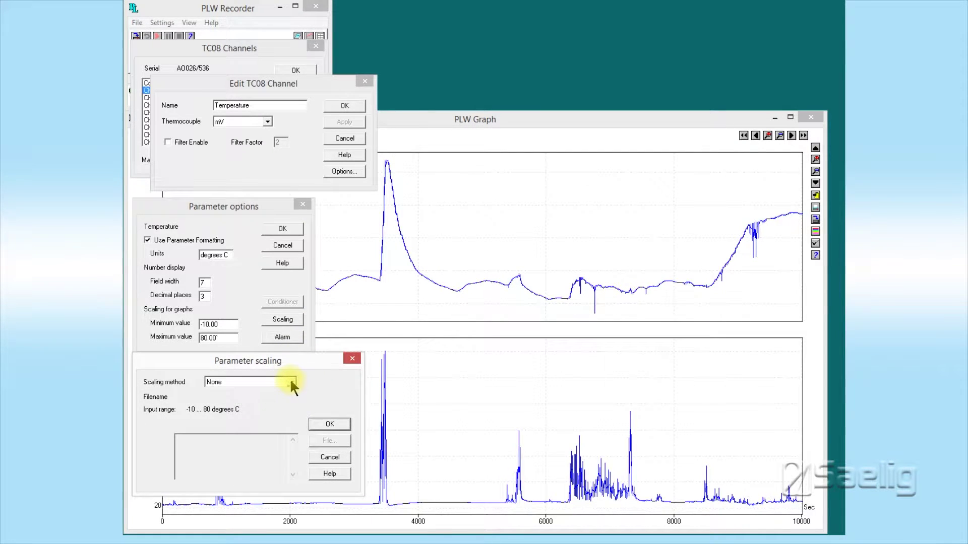
pyautogui.click(291, 381)
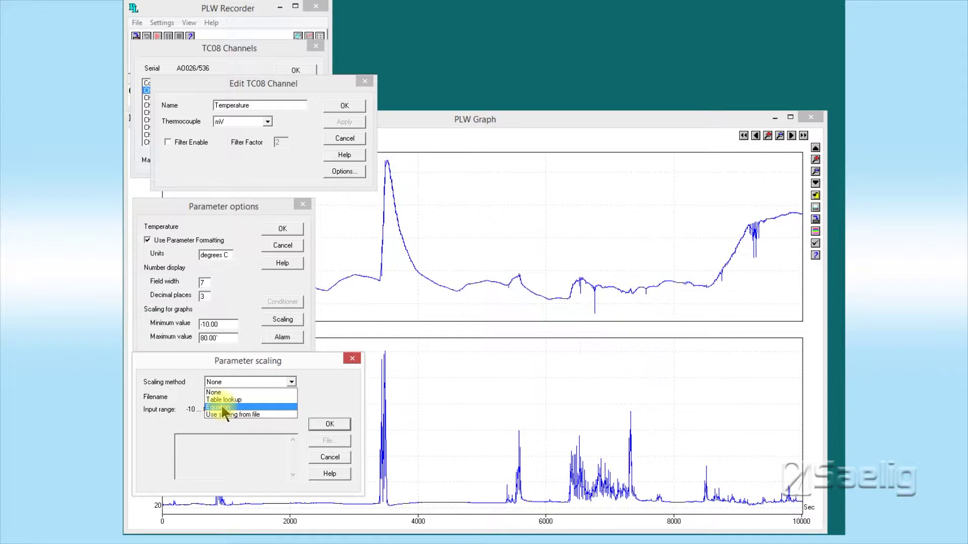
pyautogui.click(223, 407)
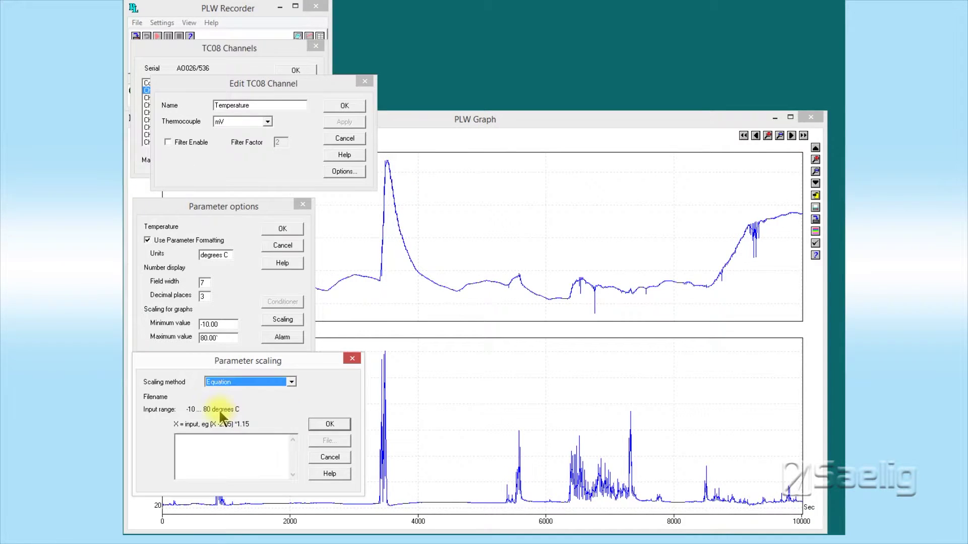
pyautogui.click(181, 442)
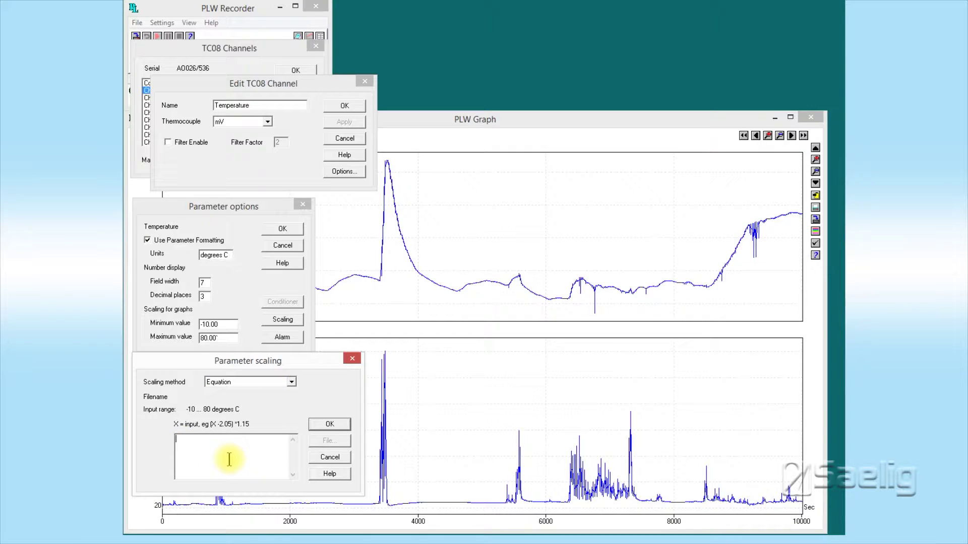
pyautogui.write('(X-')
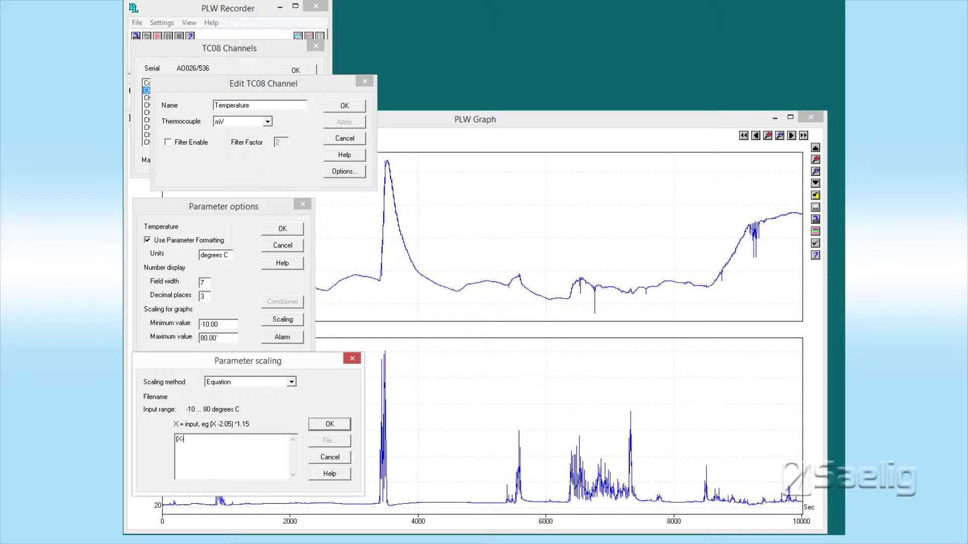
pyautogui.write('1-')
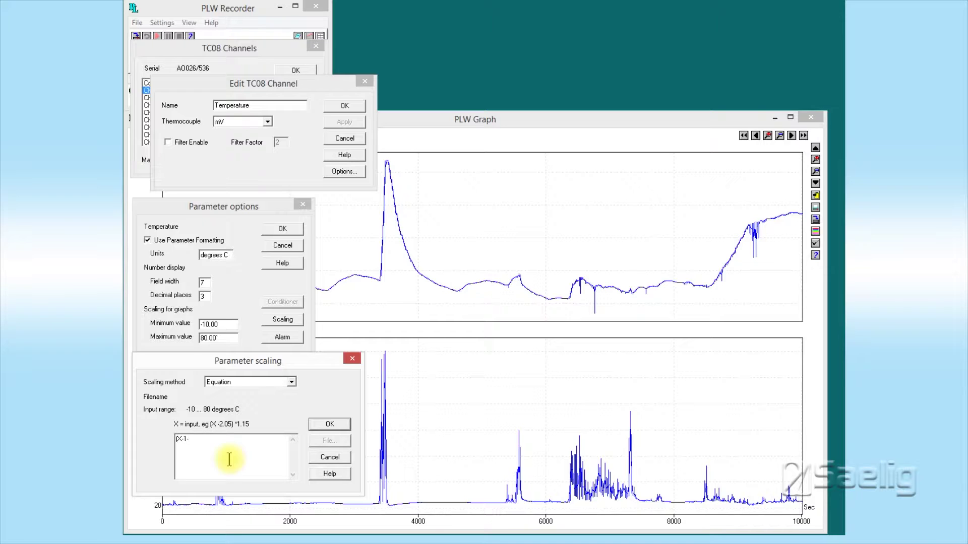
pyautogui.write('0)/0.5')
pyautogui.click(325, 424)
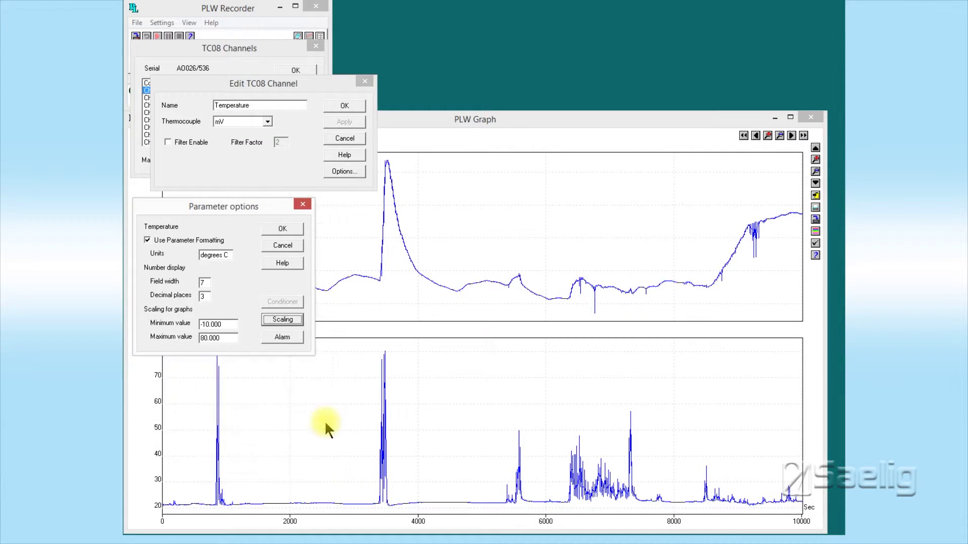
# - Save the Temperature channel settings and set Channel 2's input type to mV
pyautogui.click(281, 226)
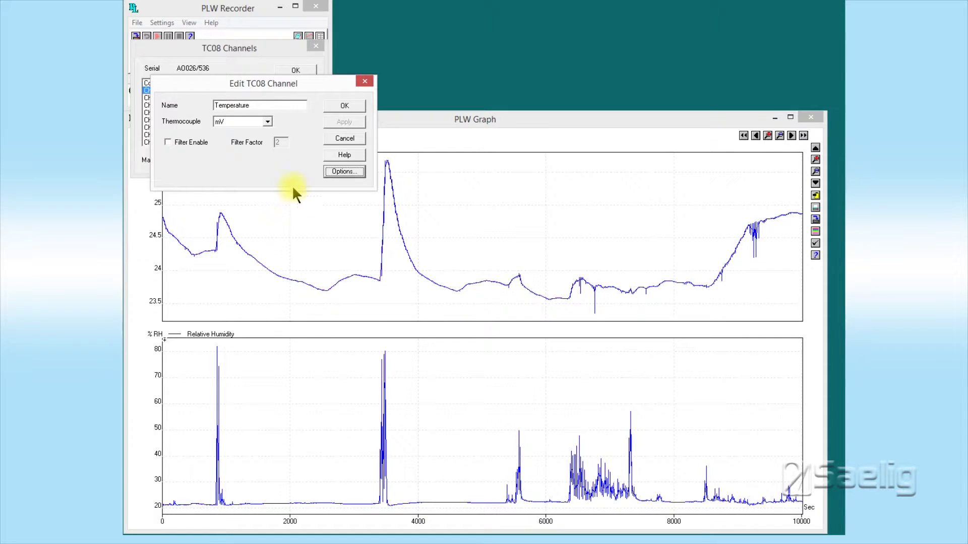
pyautogui.click(341, 103)
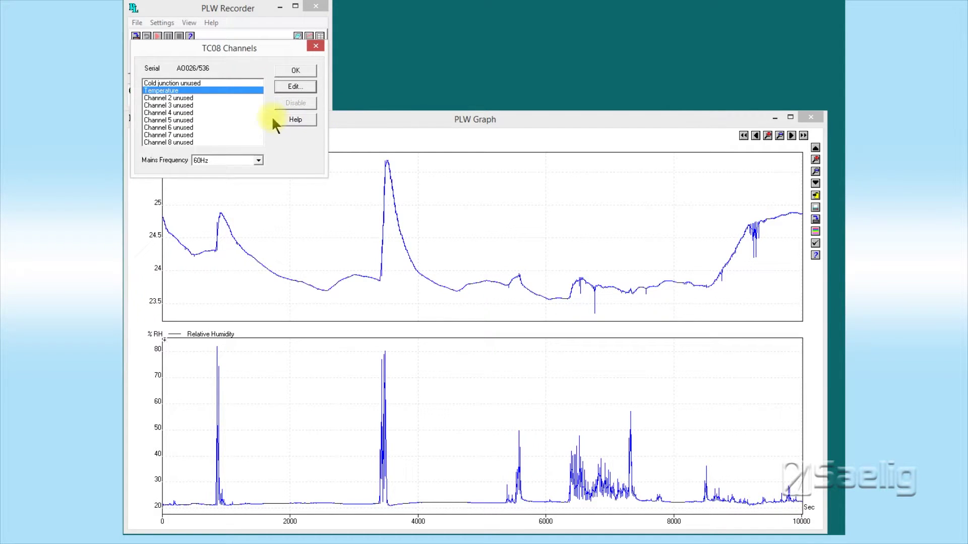
pyautogui.doubleClick(158, 99)
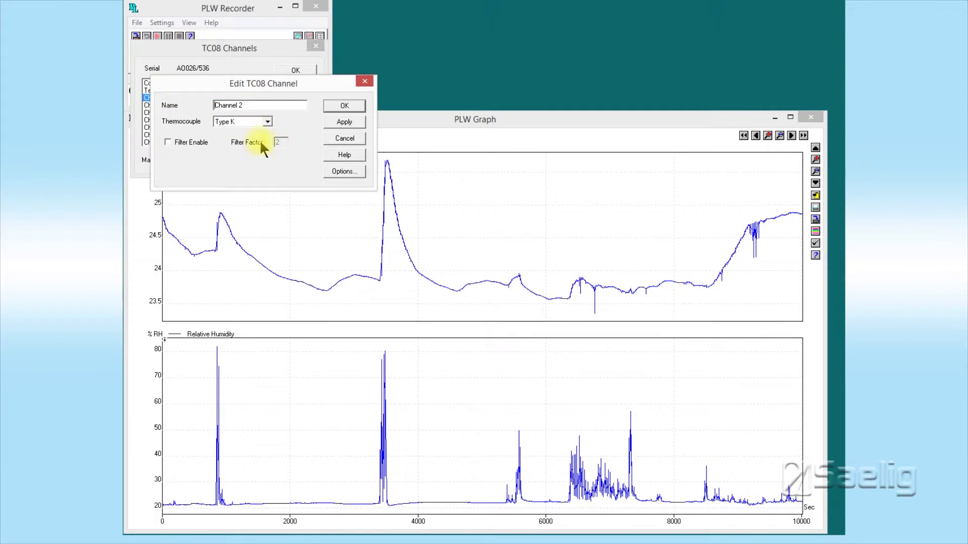
pyautogui.click(267, 122)
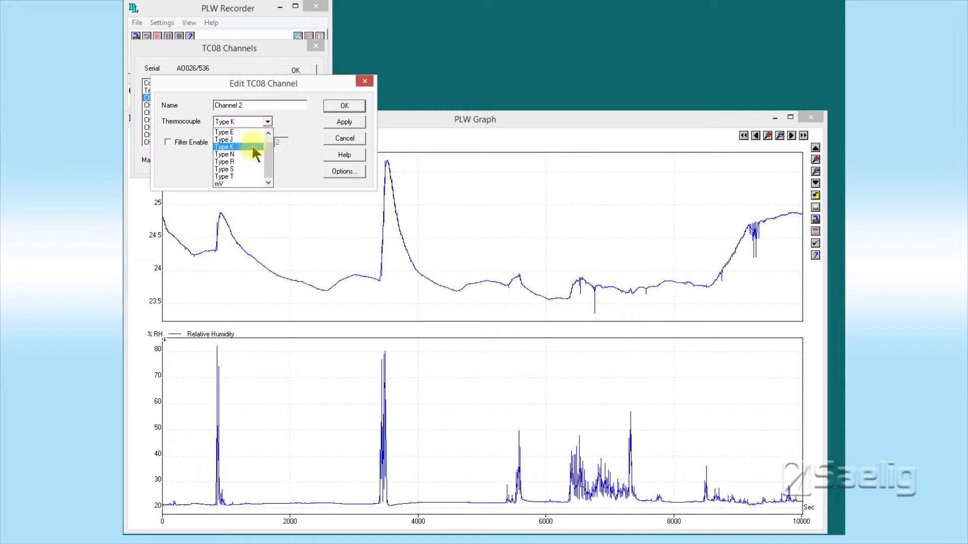
pyautogui.click(230, 185)
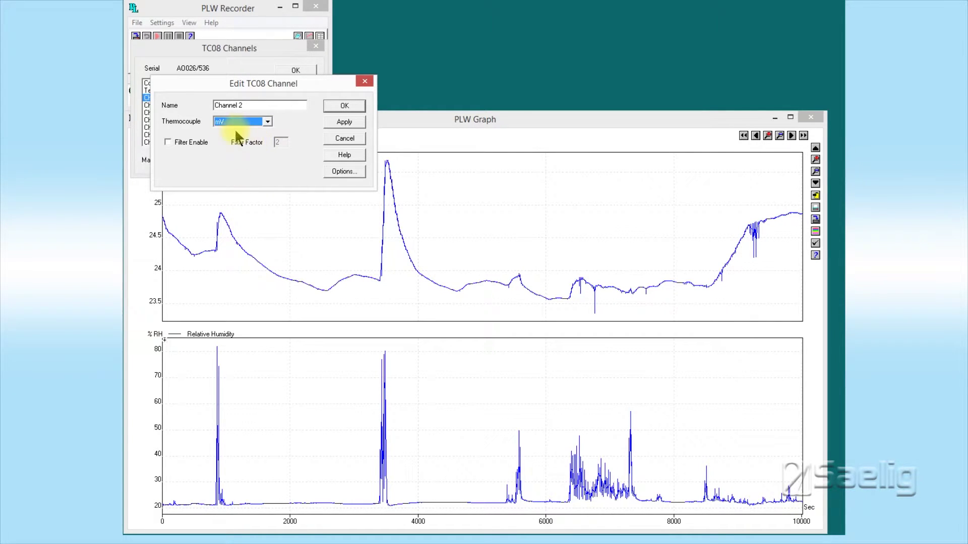
pyautogui.click(338, 170)
# - Save Channel 2's changes, enable parameter formatting, and set units to '% RH'
pyautogui.click(466, 298)
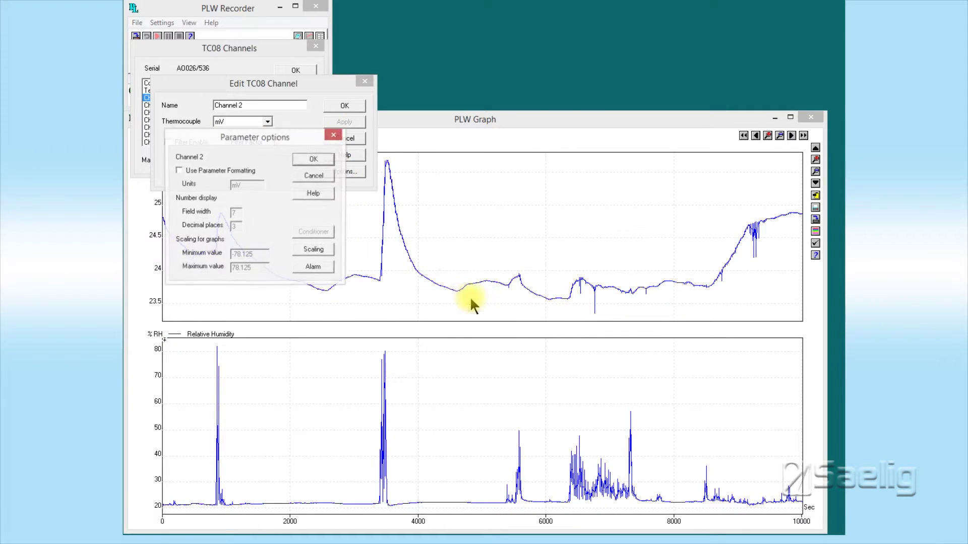
pyautogui.moveTo(303, 135); pyautogui.dragTo(282, 210)
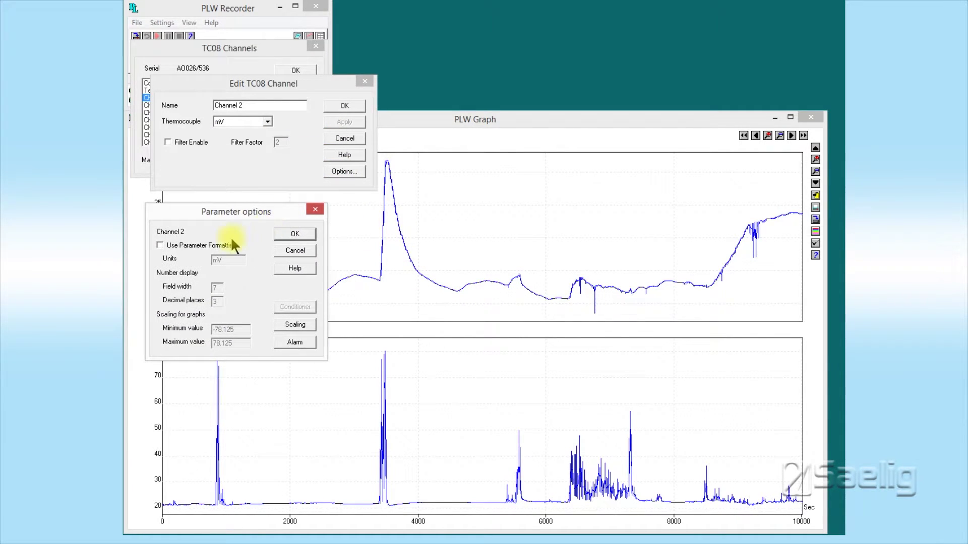
pyautogui.click(160, 245)
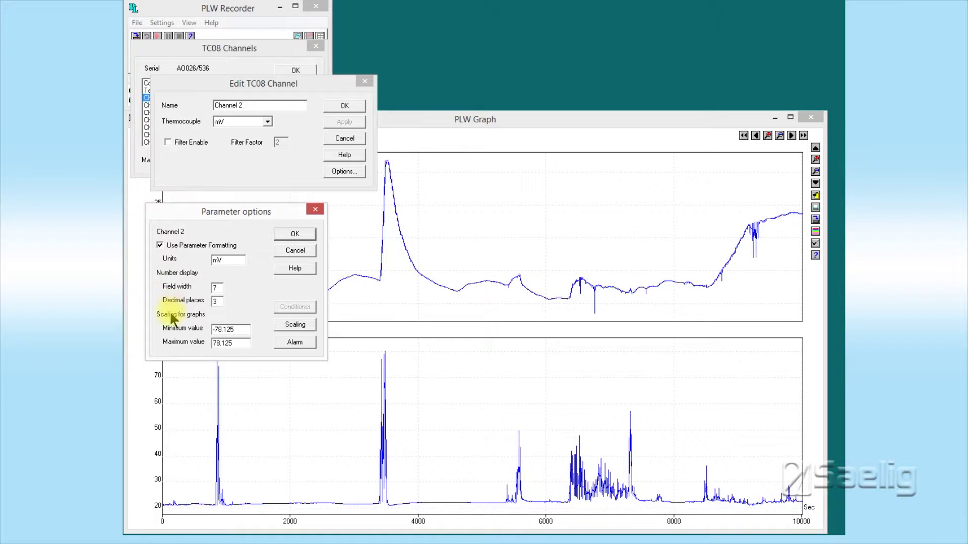
pyautogui.doubleClick(223, 261)
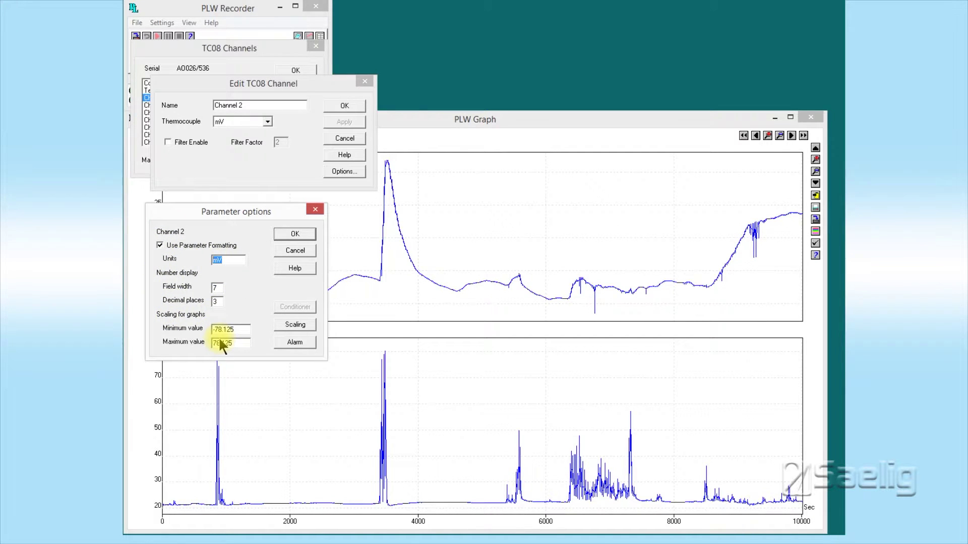
pyautogui.write('%')
pyautogui.write(' Rel')
pyautogui.write('atu')
pyautogui.write('ive ')
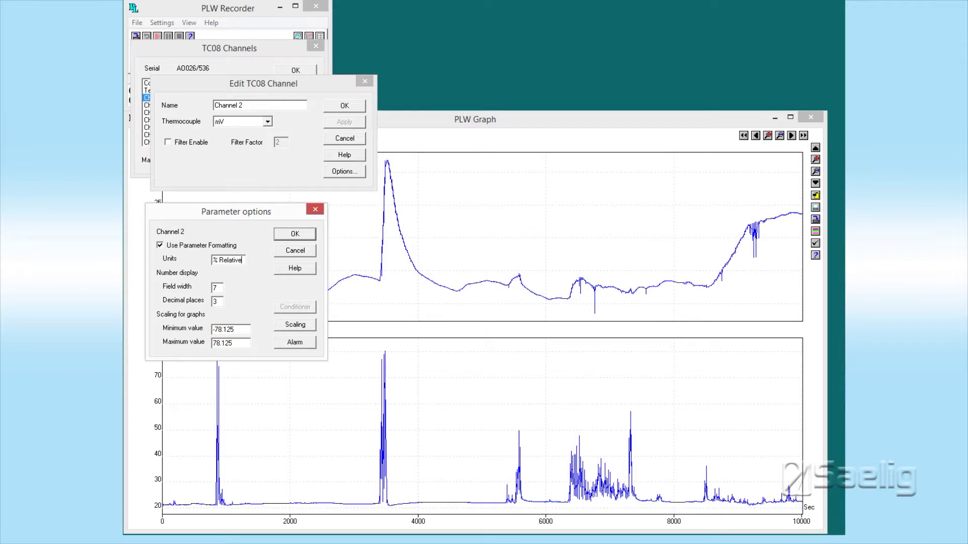
pyautogui.write('i')
pyautogui.press('BackSpace')
pyautogui.press('BackSpace')
pyautogui.press('BackSpace')
pyautogui.press('BackSpace')
pyautogui.press('BackSpace')
pyautogui.press('BackSpace')
pyautogui.press('BackSpace')
pyautogui.press('BackSpace')
pyautogui.press('BackSpace')
pyautogui.write('H')
# - Set Channel 2's graph range from 0.00 to 100.0
pyautogui.moveTo(240, 329); pyautogui.dragTo(211, 330)
pyautogui.write('0.00')
pyautogui.press('Tab')
pyautogui.write('100.0')
pyautogui.press('Tab')
# - Apply equation scaling (X/0.5) to Channel 2
pyautogui.click(295, 323)
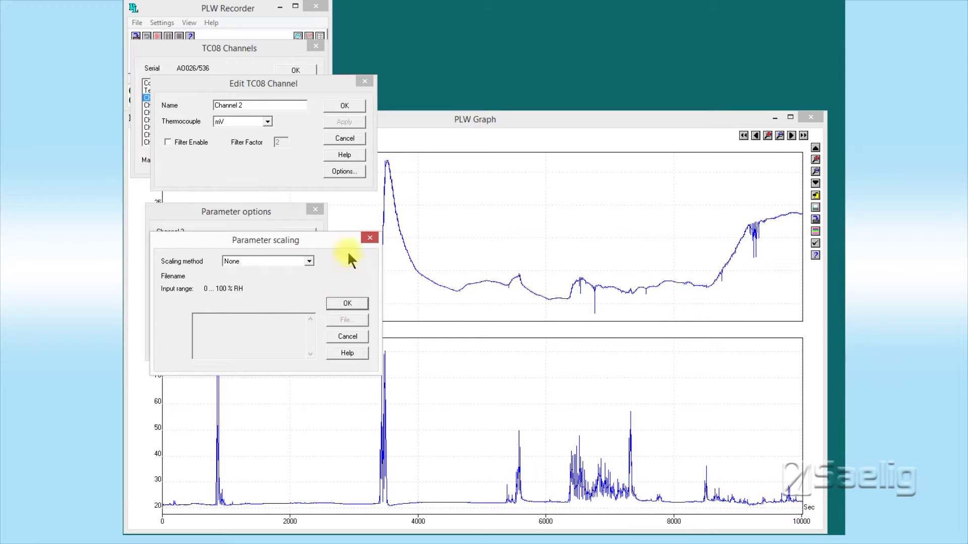
pyautogui.moveTo(331, 236); pyautogui.dragTo(319, 352)
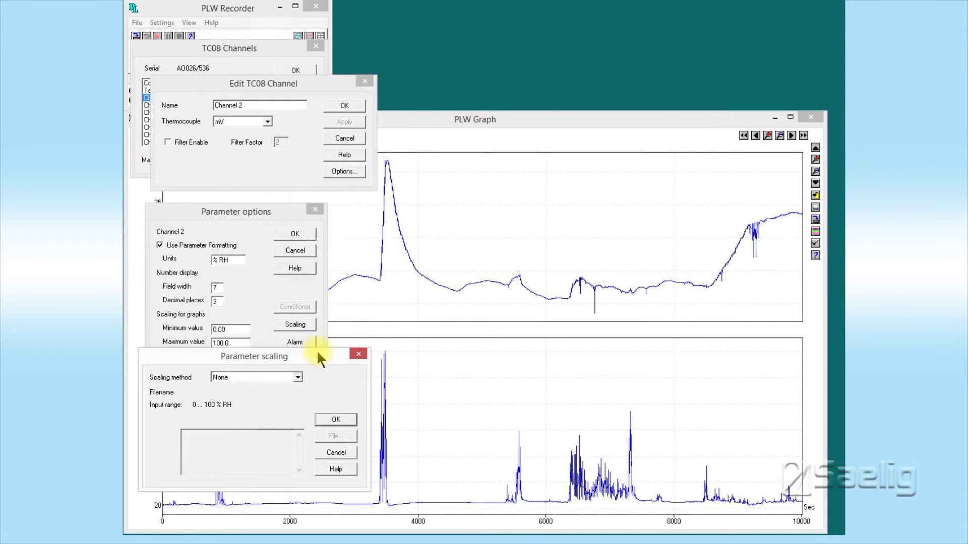
pyautogui.click(297, 377)
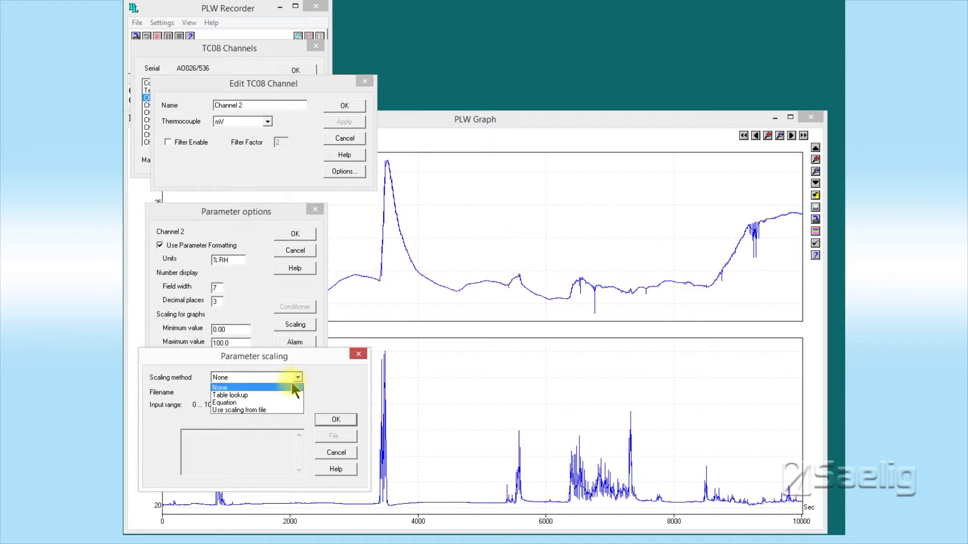
pyautogui.click(252, 404)
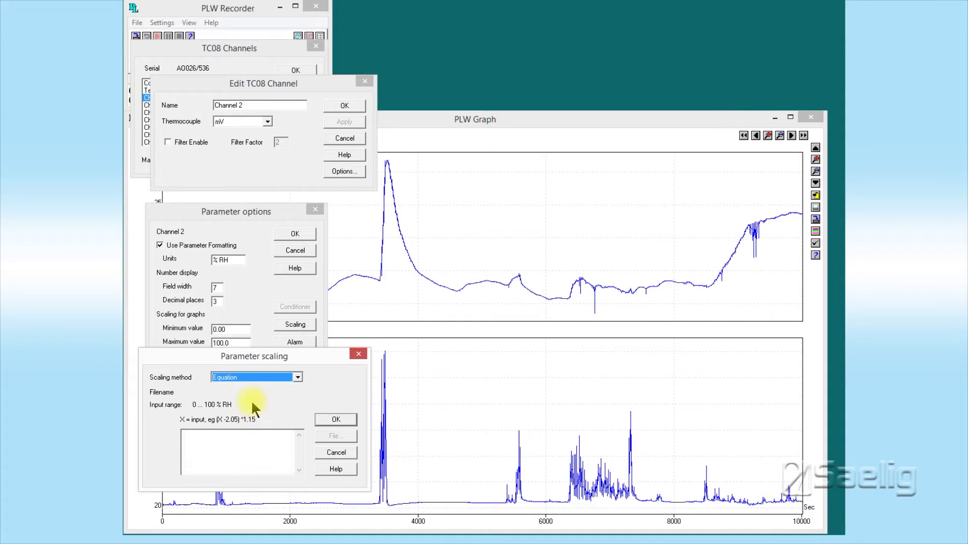
pyautogui.click(188, 437)
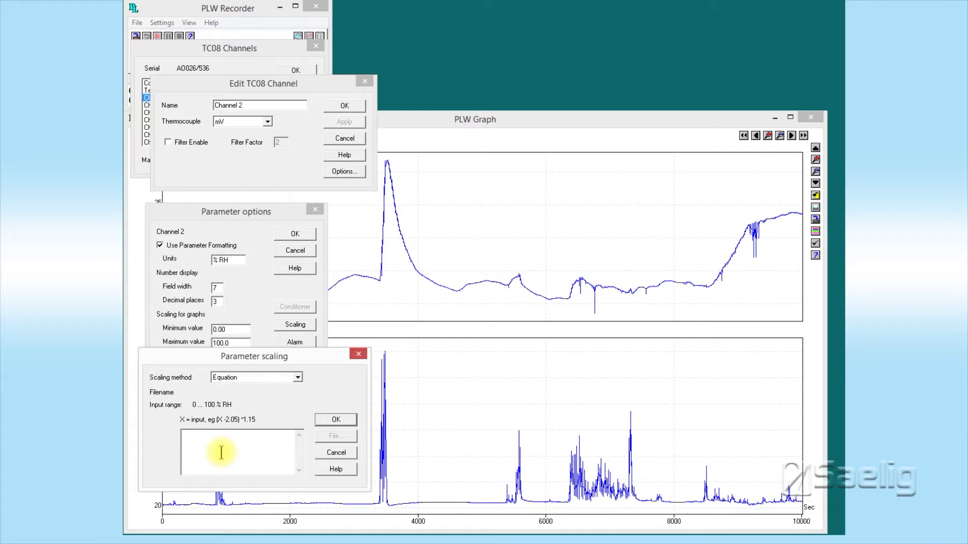
pyautogui.write('(X/0')
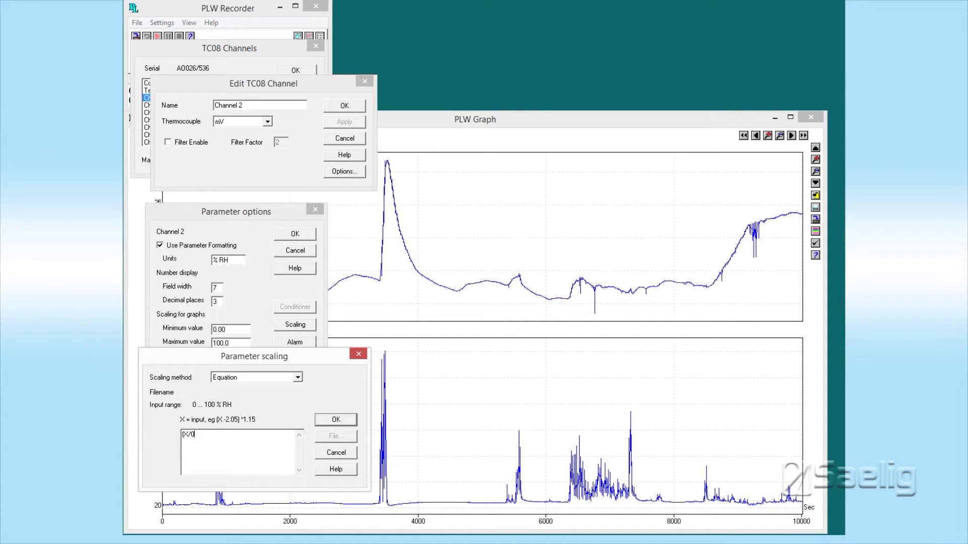
pyautogui.write('.5)')
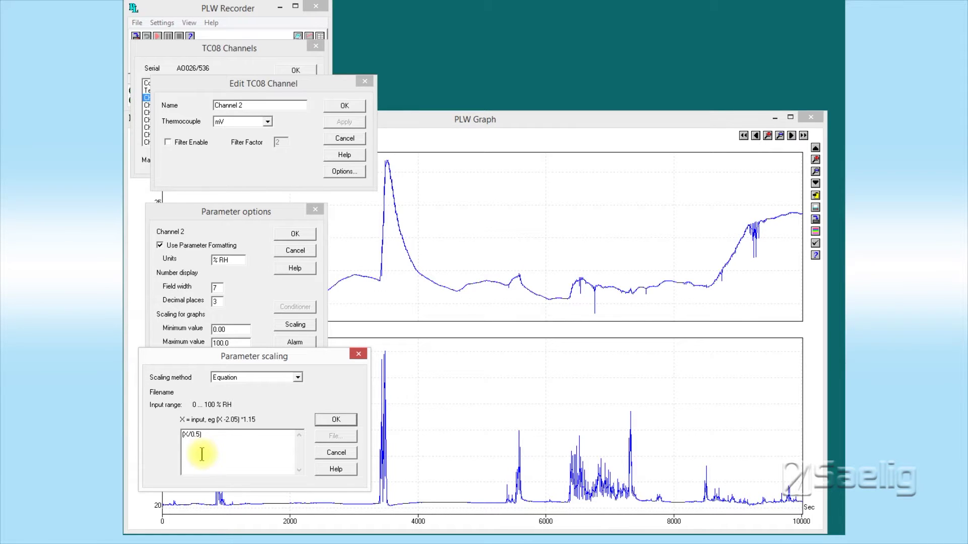
pyautogui.click(334, 419)
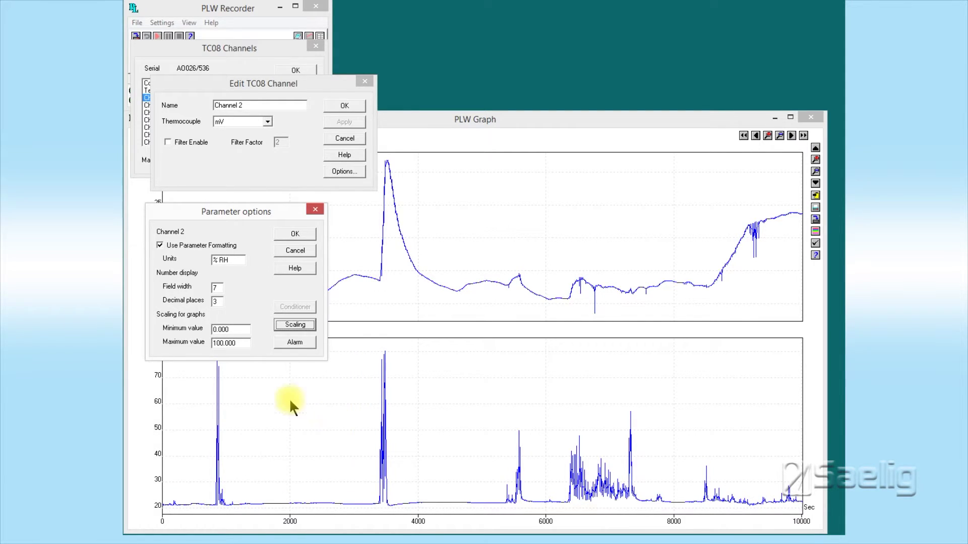
# - Close Channel 2's options and the channel dialogs to show live degrees C and % RH readings
pyautogui.click(297, 234)
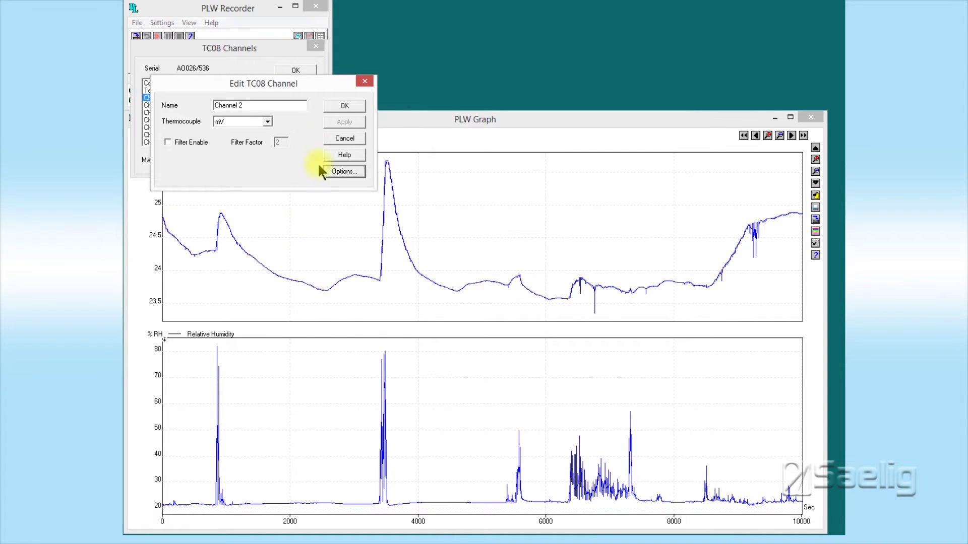
pyautogui.click(343, 105)
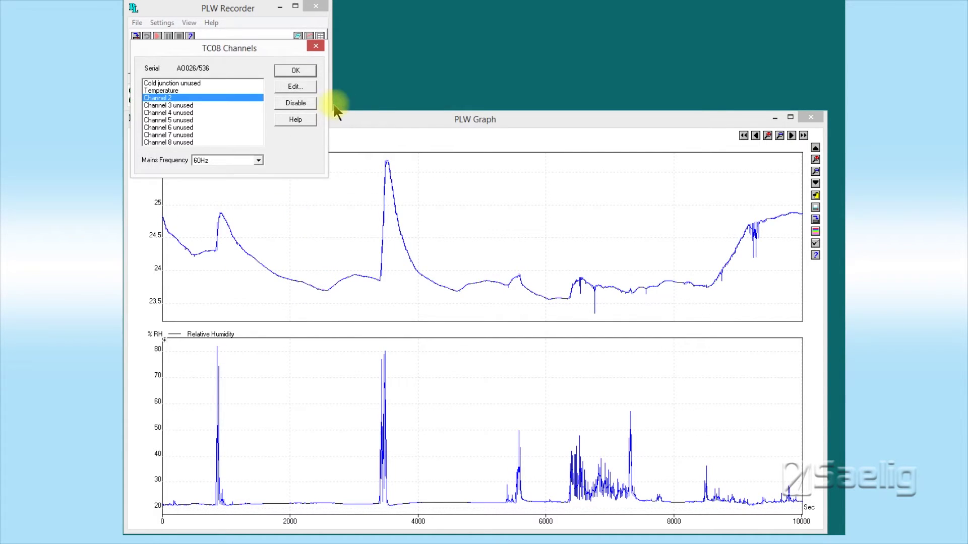
pyautogui.click(295, 71)
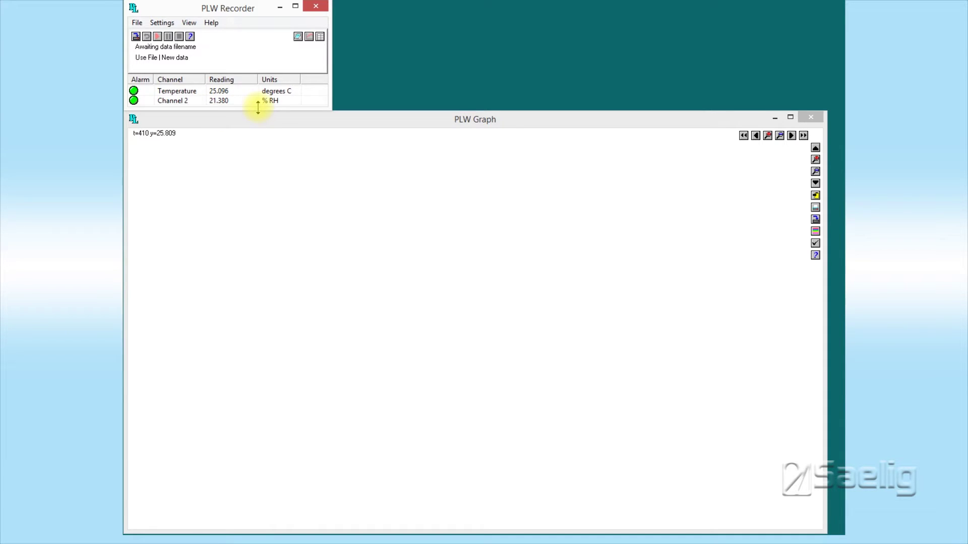
pyautogui.moveTo(367, 118)
pyautogui.mouseDown()
pyautogui.moveTo(367, 144)
pyautogui.moveTo(372, 130)
pyautogui.mouseUp()
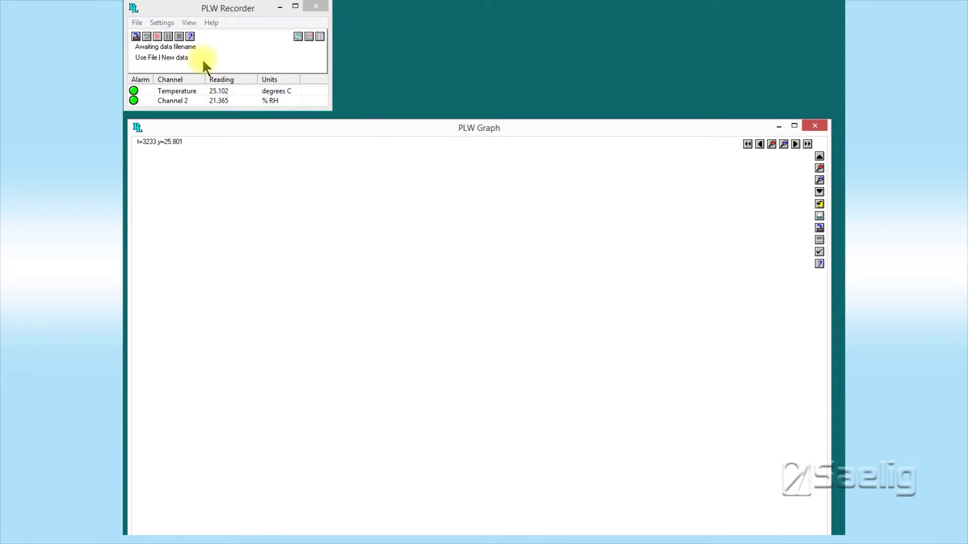